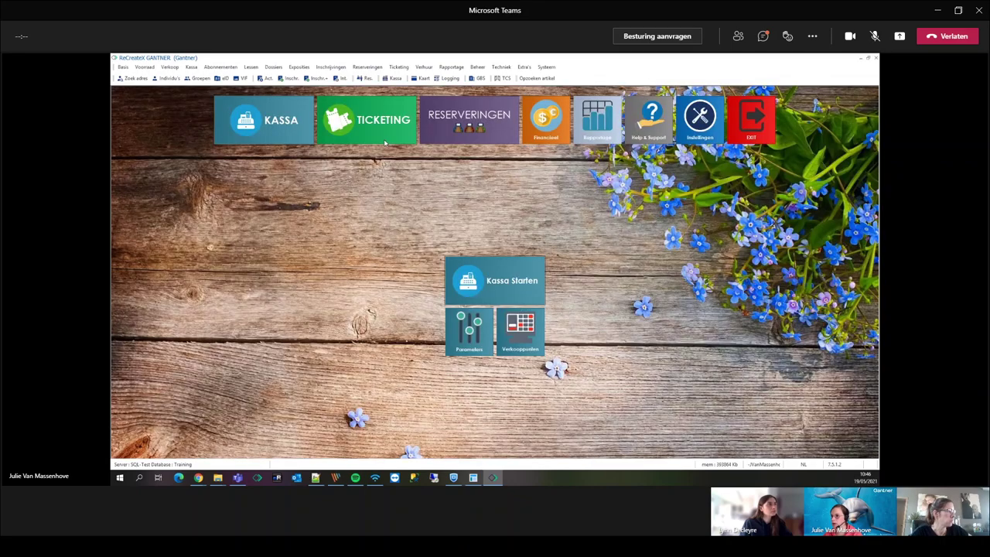
In the rental parameters, set price determination to "Verhuurprijzen niet gebaseerd op verkoopprijzen", save the change and close the parameters
left_click(424, 66)
left_click(429, 159)
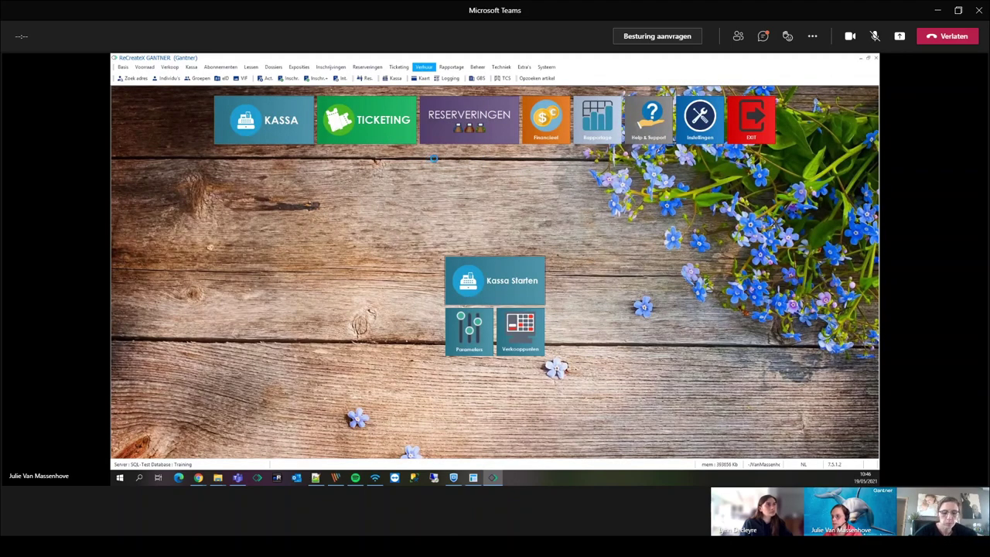
left_click(376, 209)
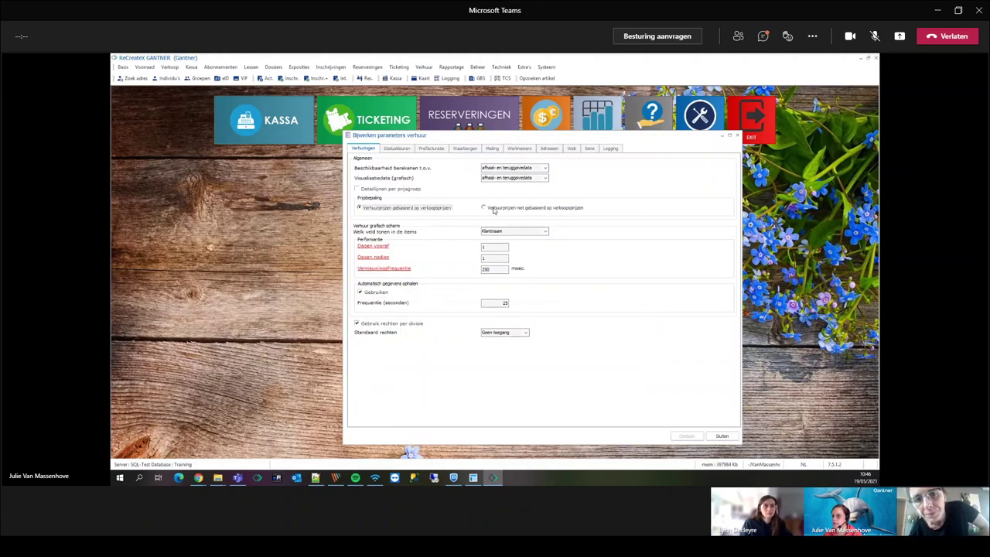
left_click(490, 209)
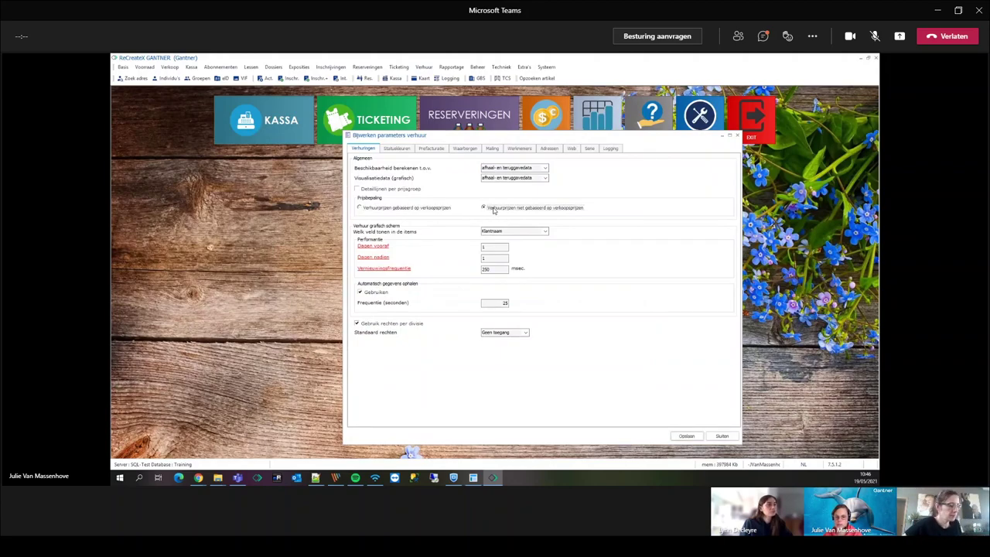
left_click(686, 435)
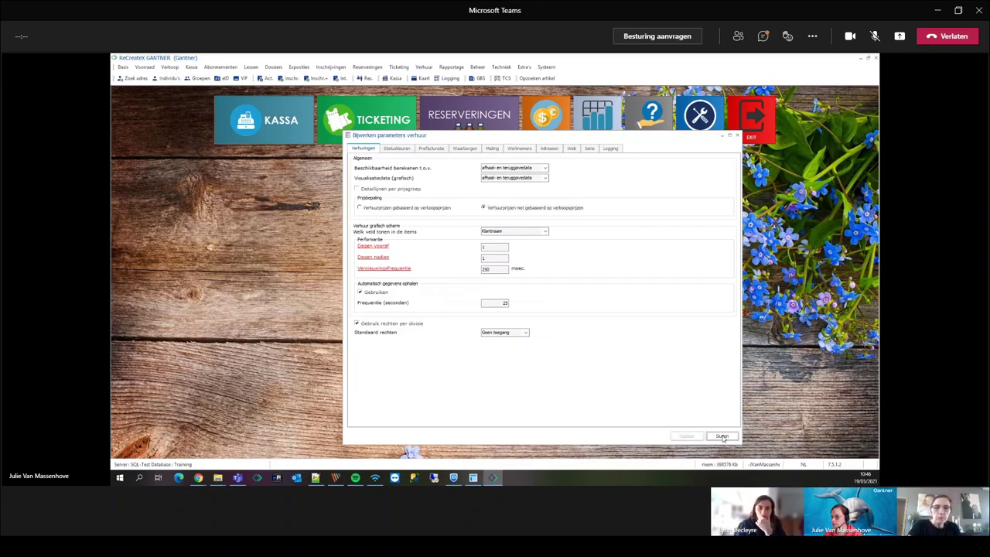
left_click(722, 436)
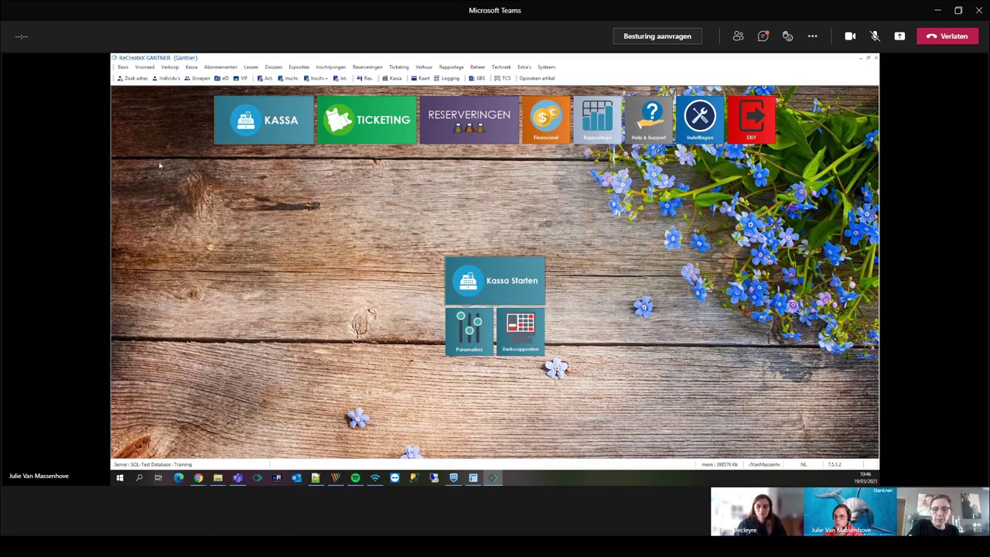
Sign the current user off and start a new session in the Gantner division
left_click(123, 66)
left_click(139, 100)
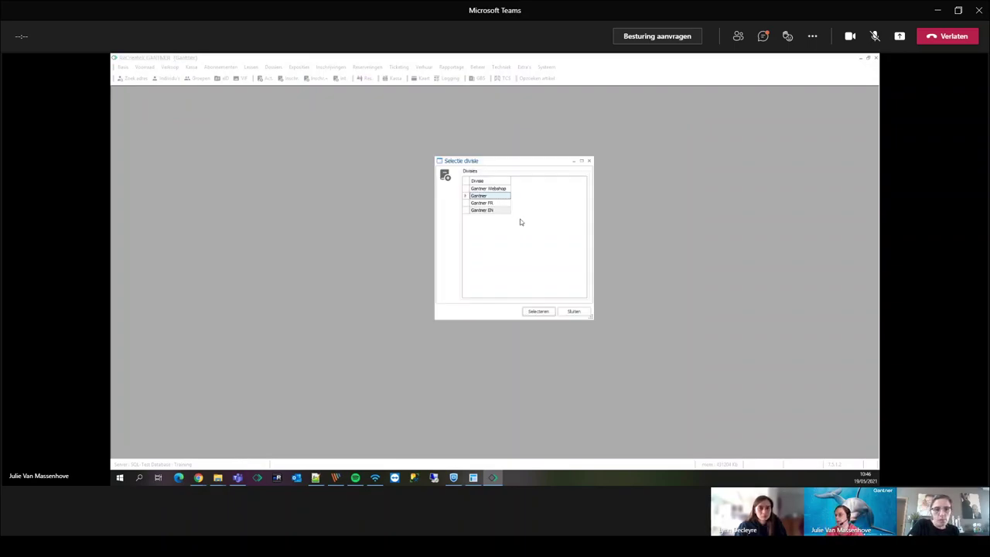
left_click(537, 312)
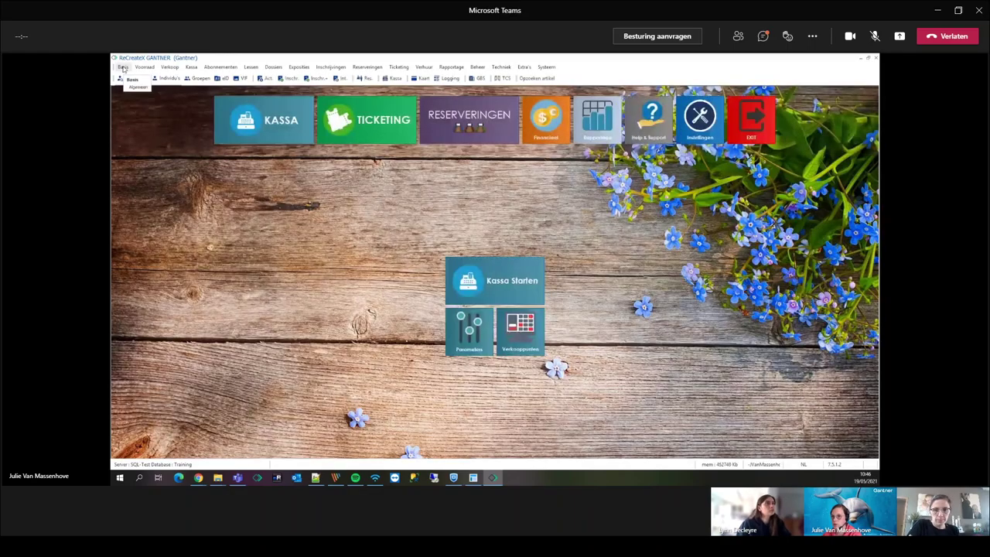
Search the article overview for "rook" and open the article 001 Rookmachine
left_click(123, 67)
mouse_move(147, 78)
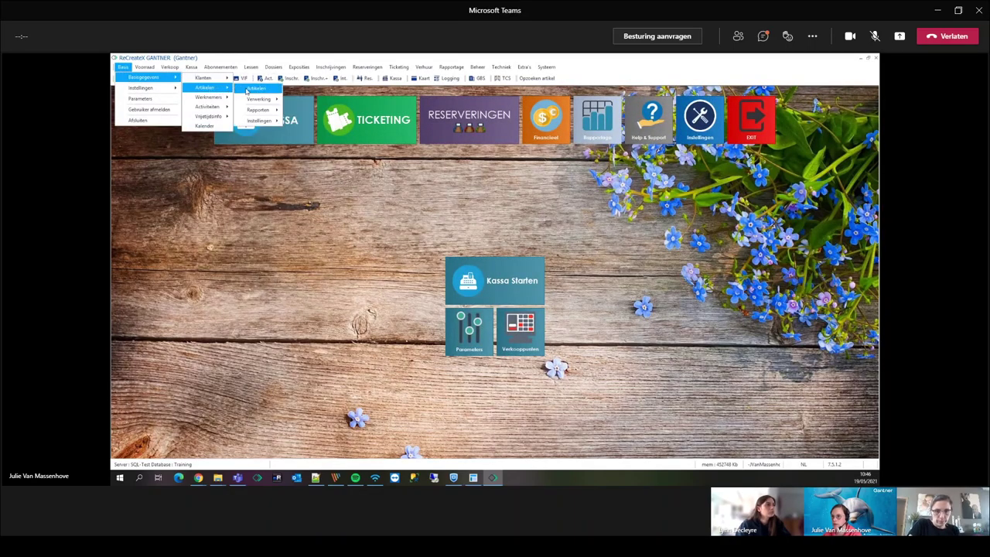
left_click(261, 102)
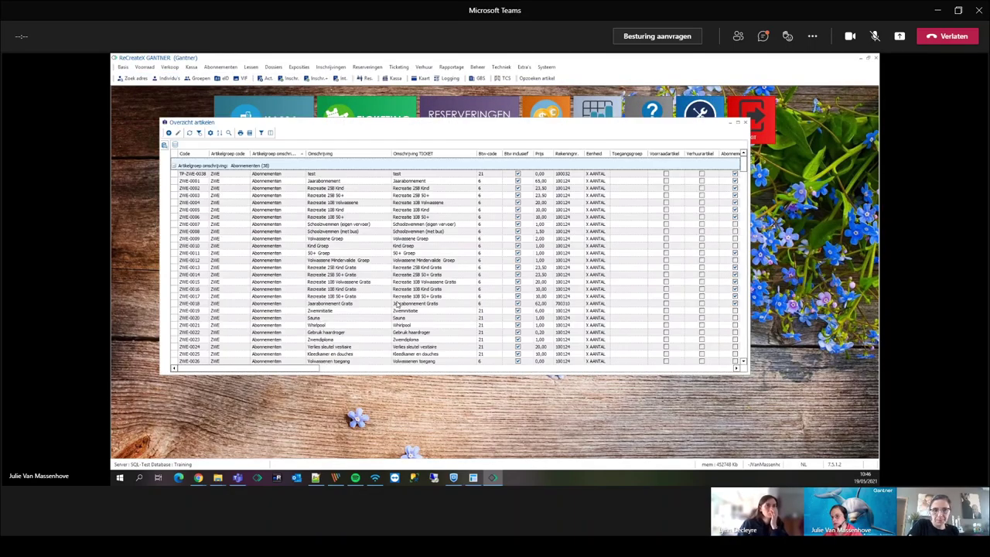
left_click(396, 304)
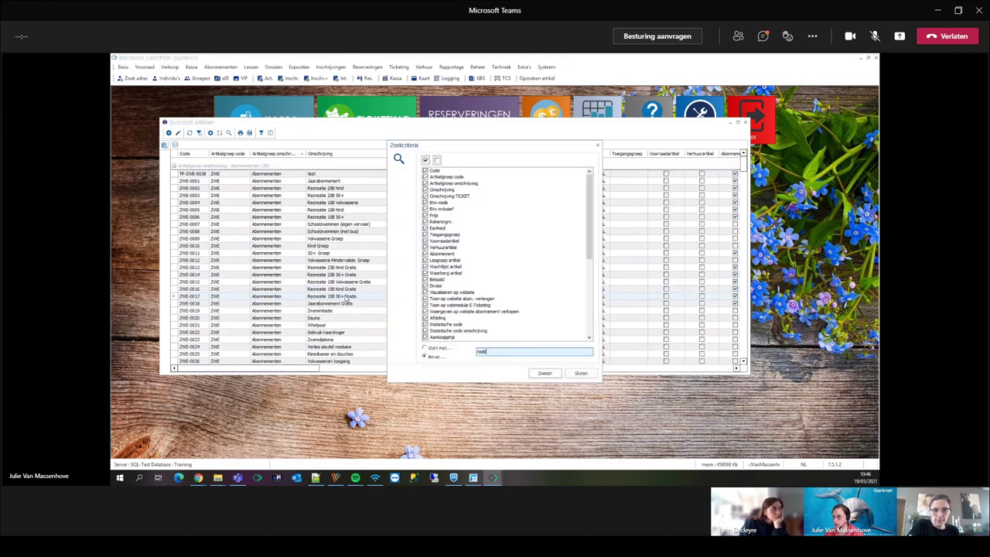
key("Return")
left_click(319, 174)
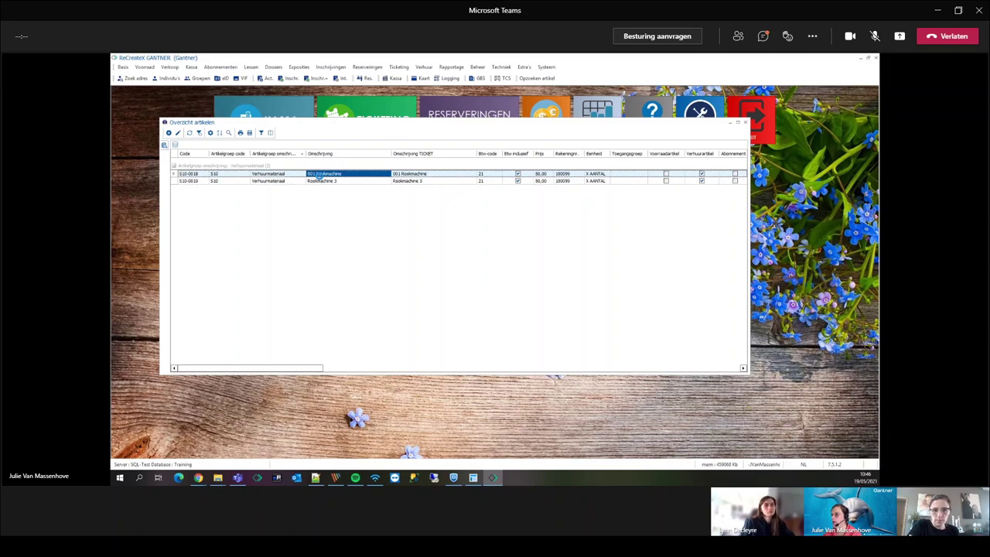
double_click(320, 175)
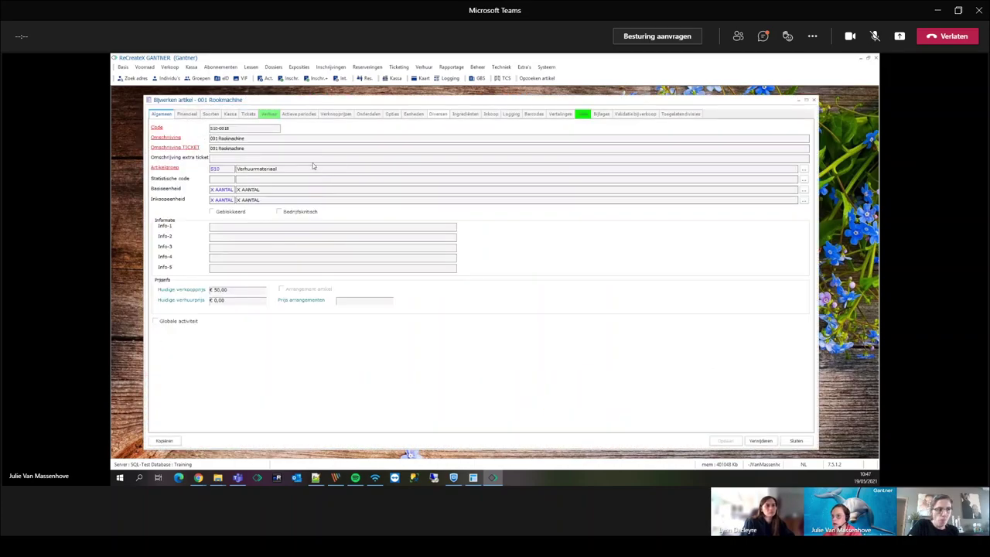
Check the article's rental and sales prices, and set the rental unit (Verhuureenheid) to Dag
left_click(269, 114)
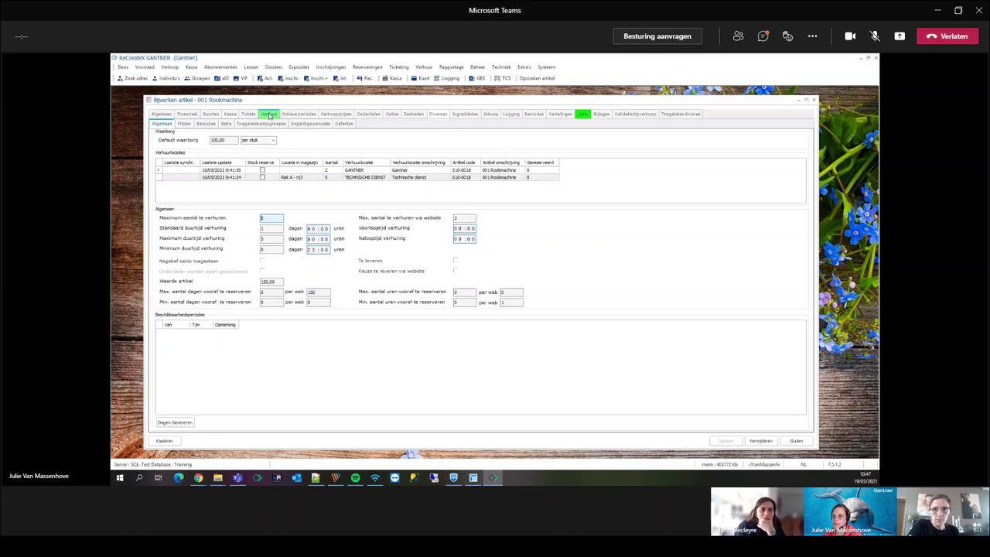
left_click(184, 123)
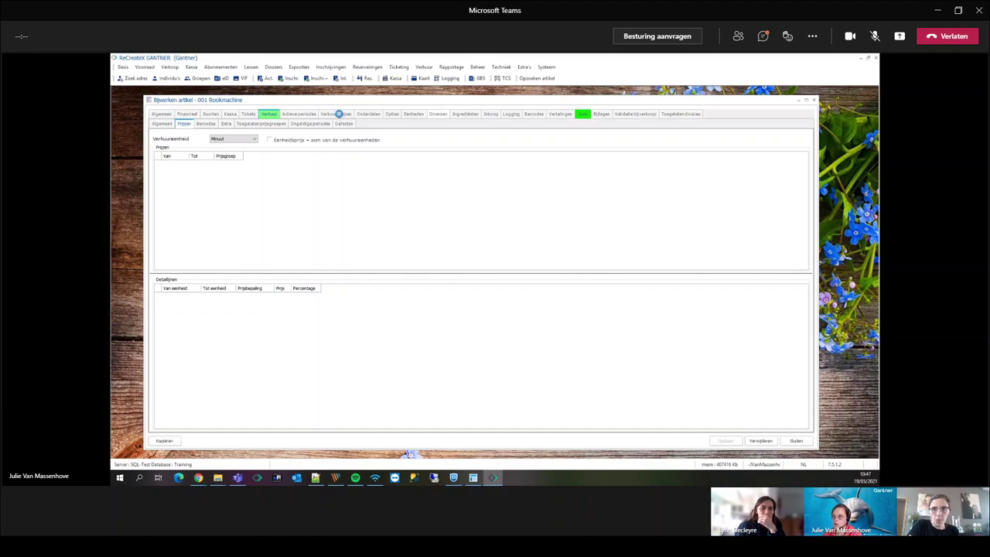
left_click(337, 113)
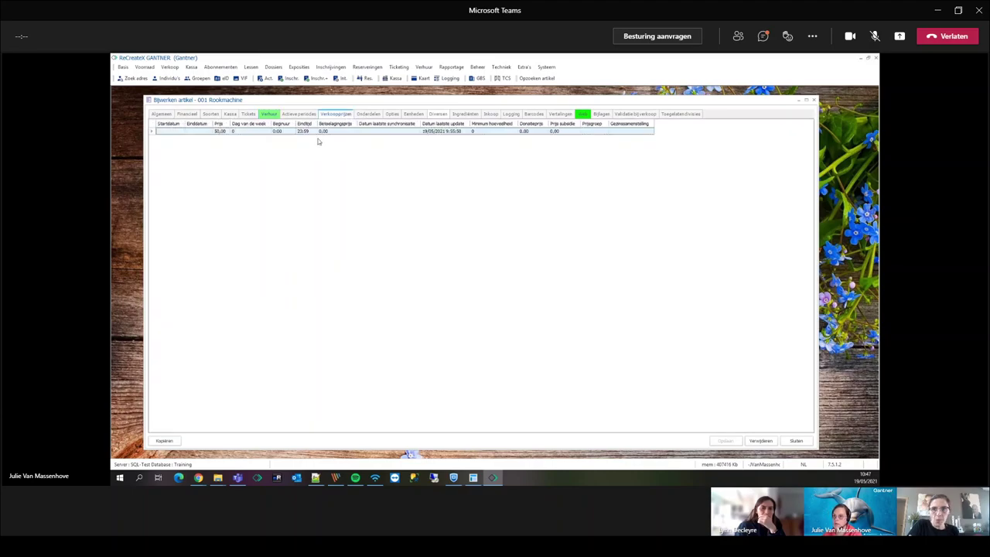
left_click(268, 114)
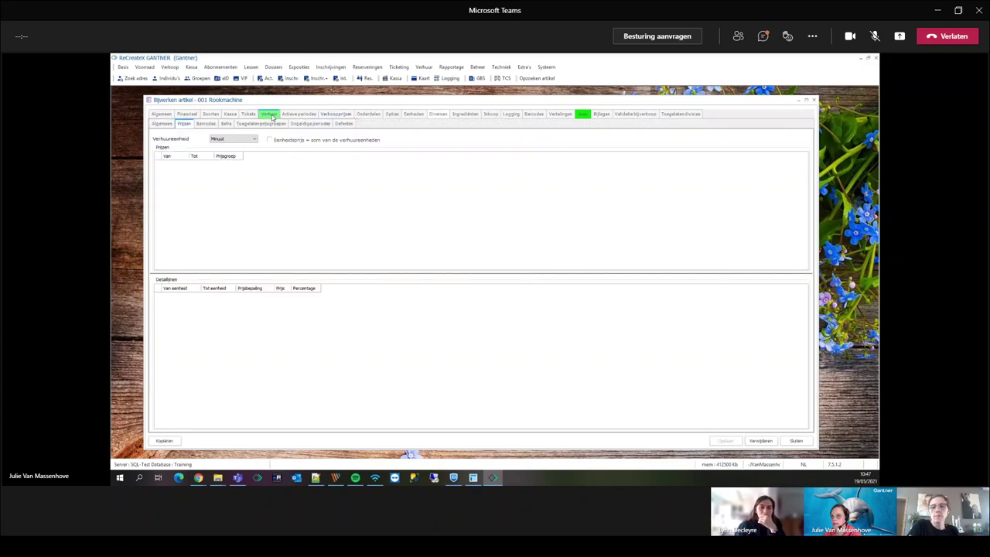
left_click(220, 140)
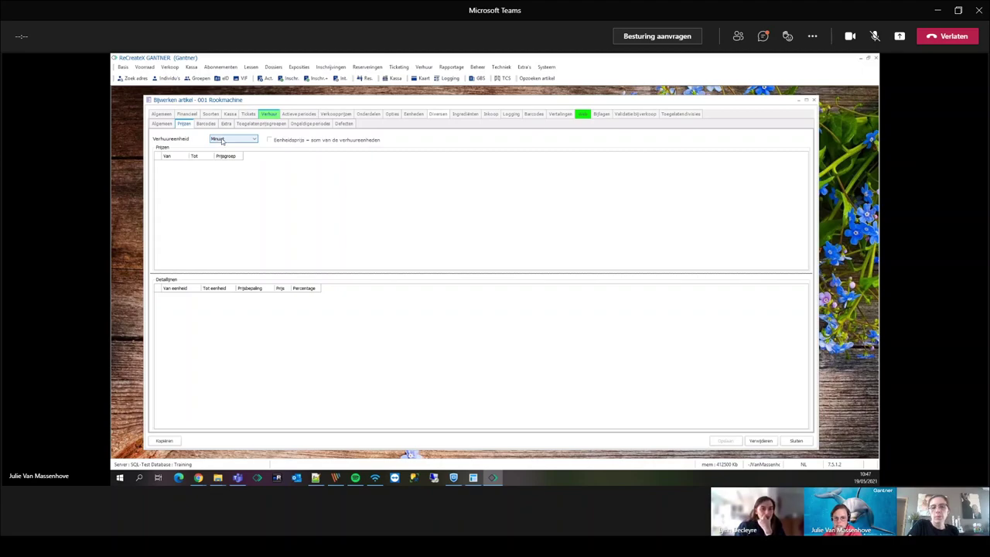
left_click(221, 141)
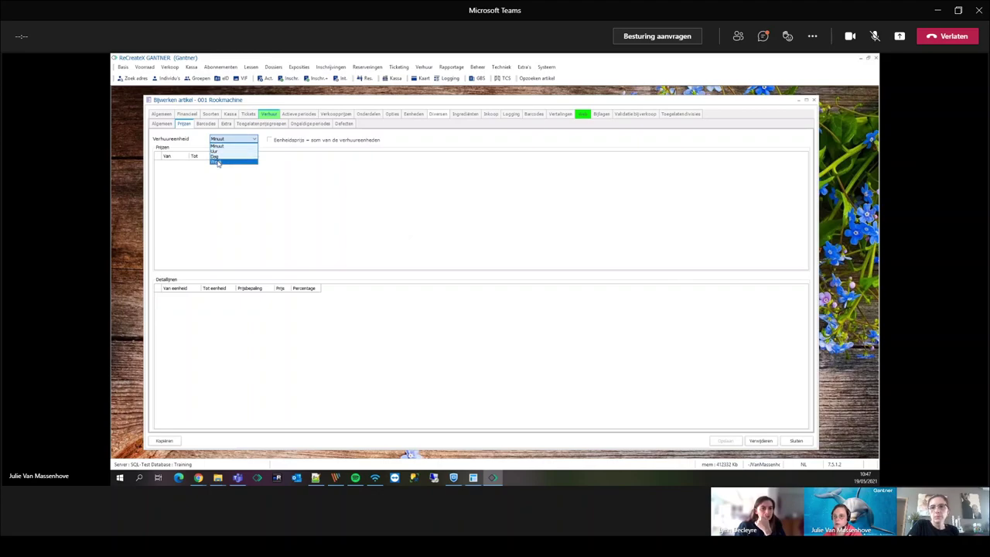
left_click(218, 156)
left_click(229, 189)
Enable "Eenheidsprijs = som van de verhuureenheden" for the rental prices and save the article
left_click(273, 141)
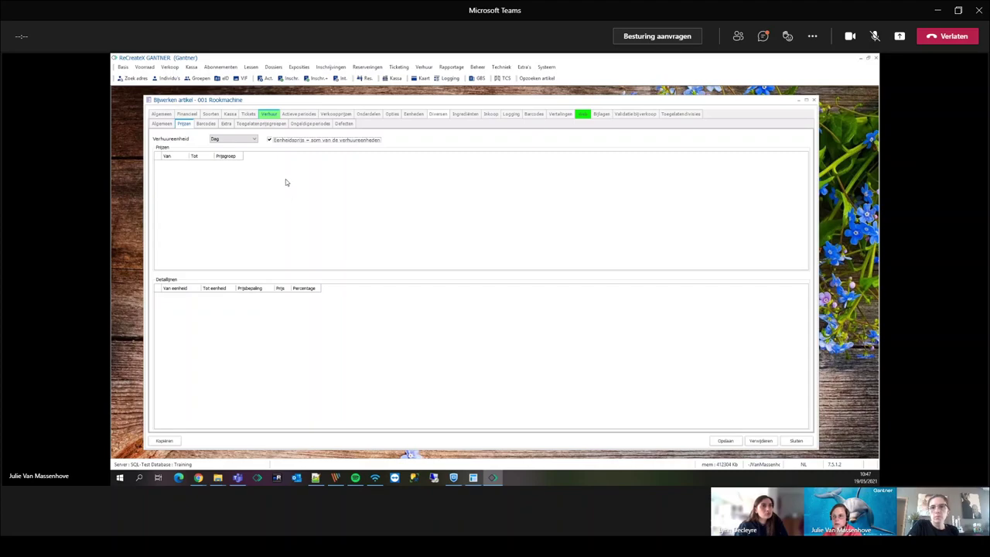
left_click(270, 141)
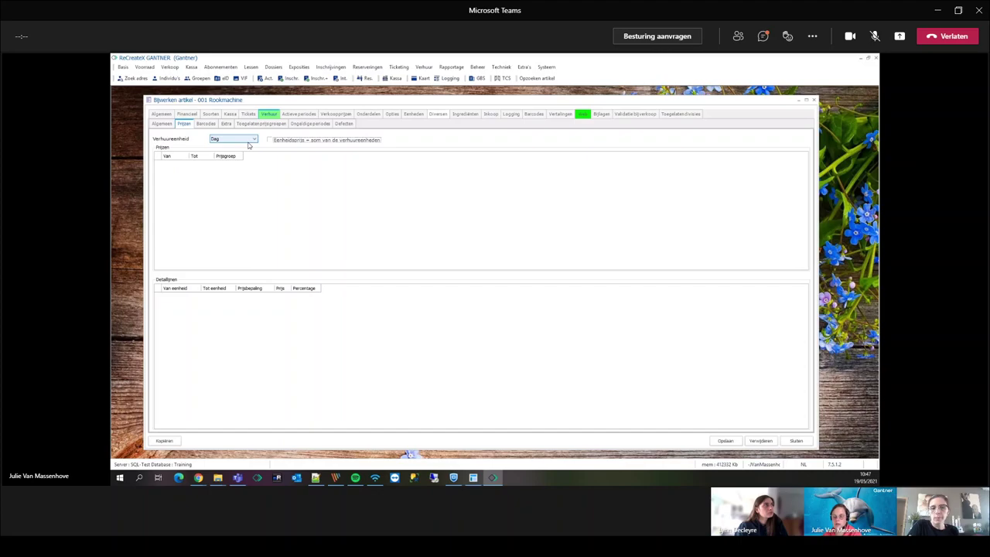
left_click(271, 141)
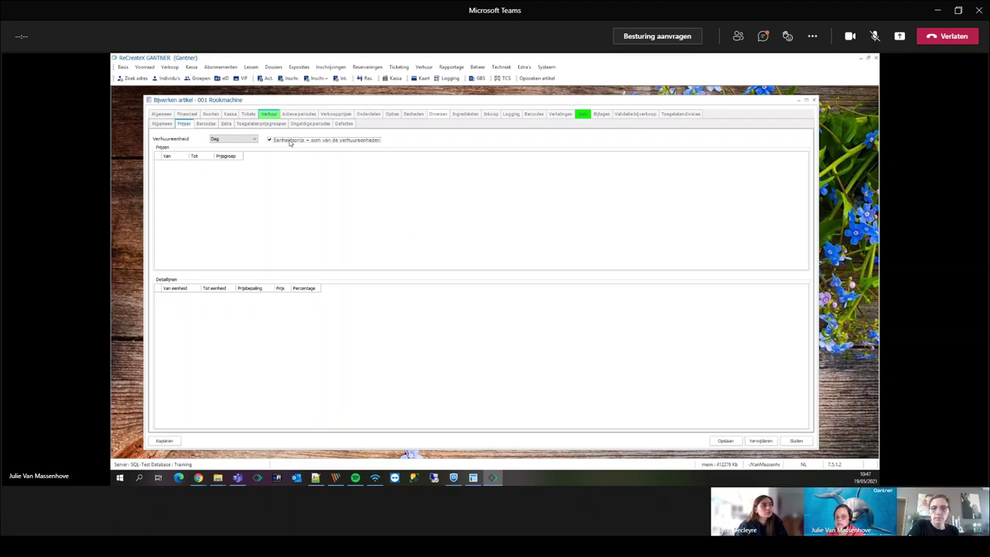
left_click(285, 190)
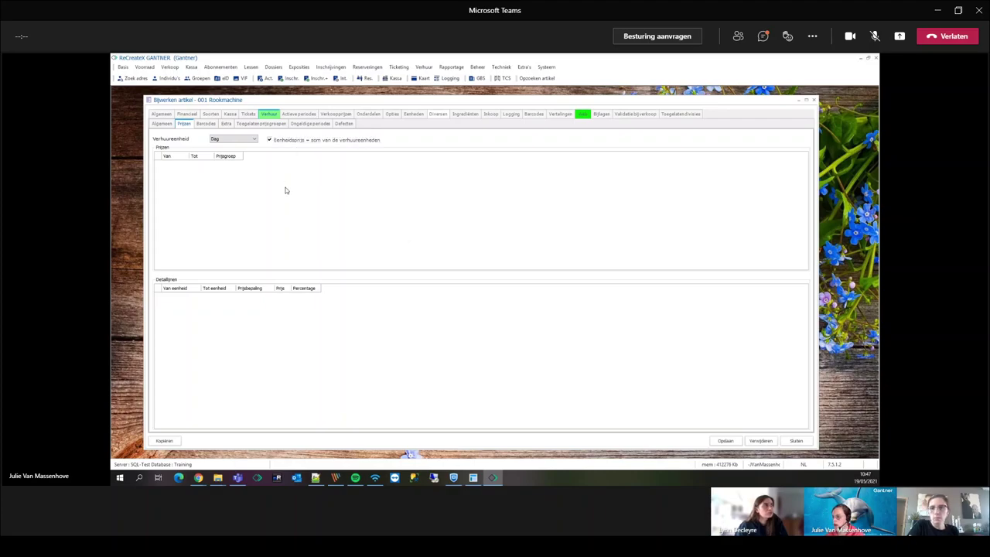
right_click(226, 182)
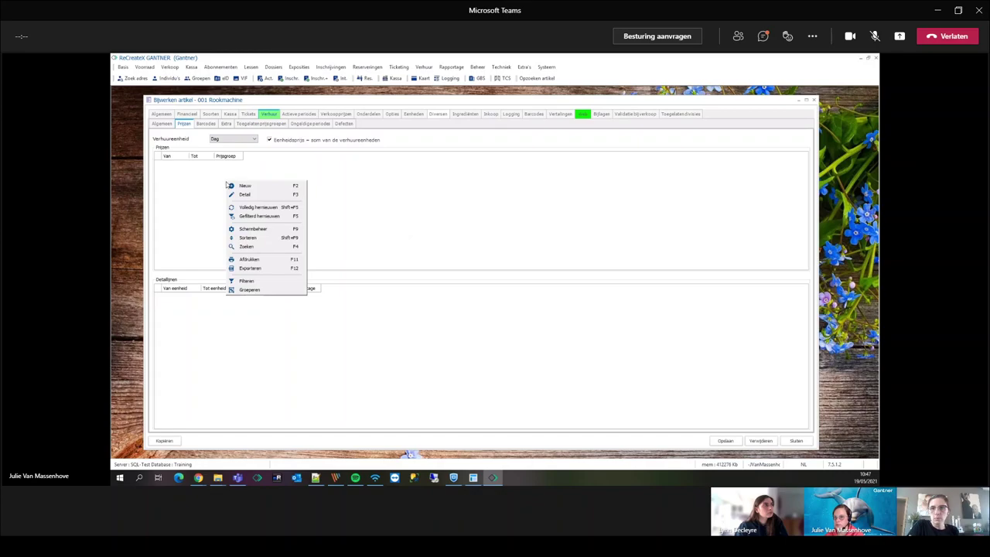
left_click(722, 440)
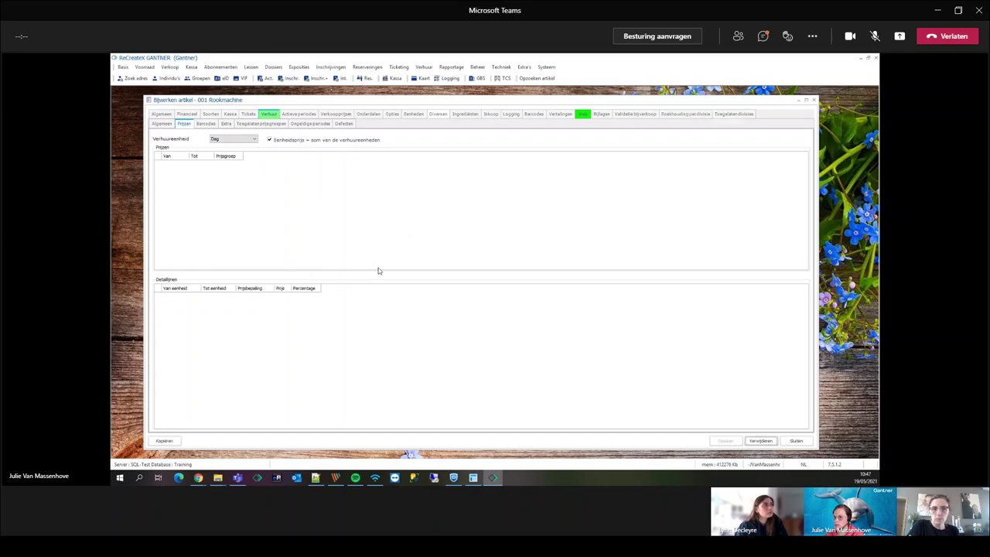
Create a new rental price for the article and assign it the price group Vereniging Verhuurprijs
right_click(196, 171)
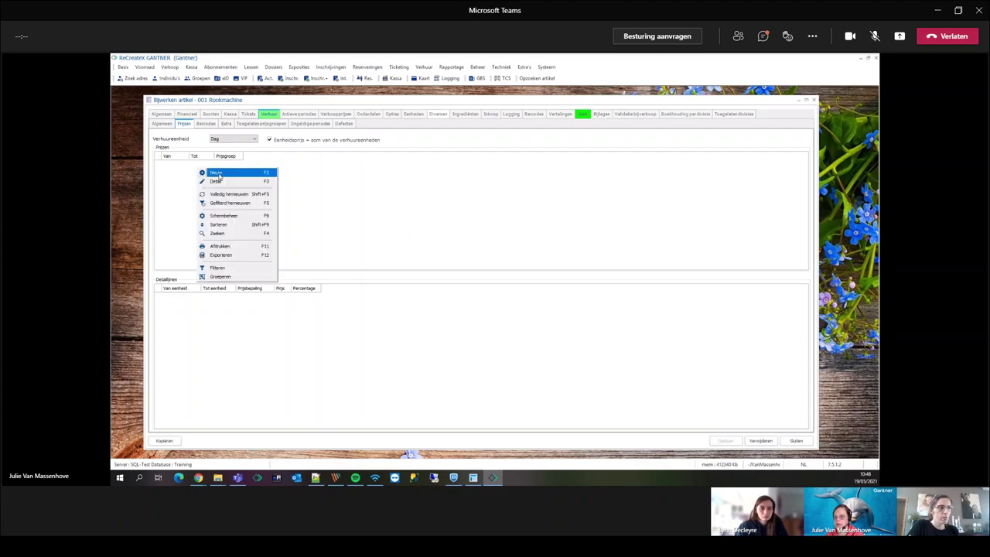
left_click(218, 173)
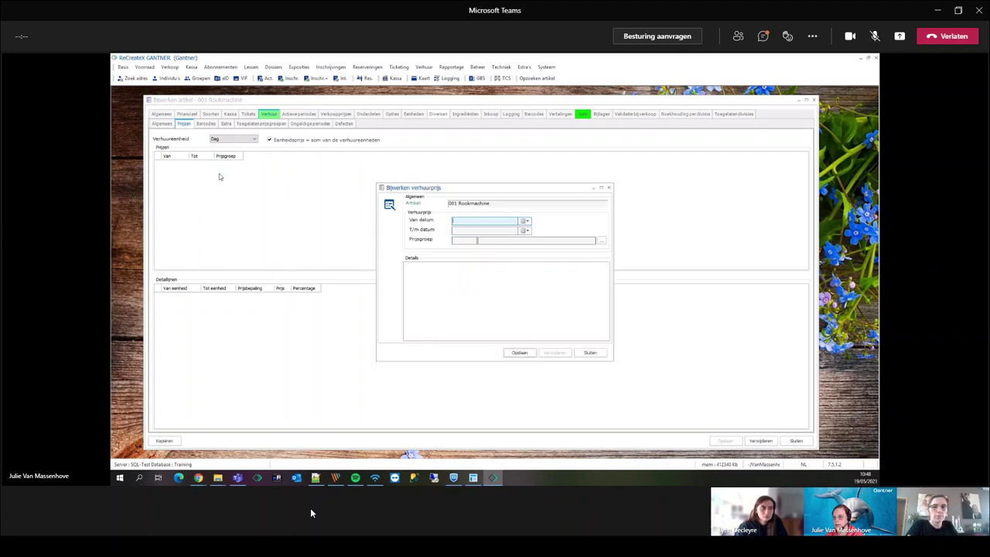
left_click_drag(443, 191, 345, 178)
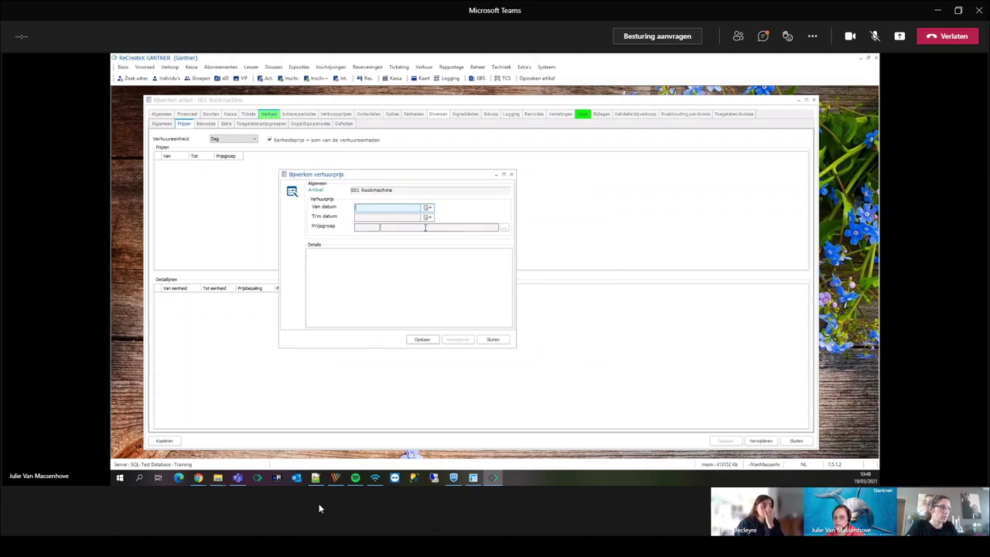
left_click(450, 228)
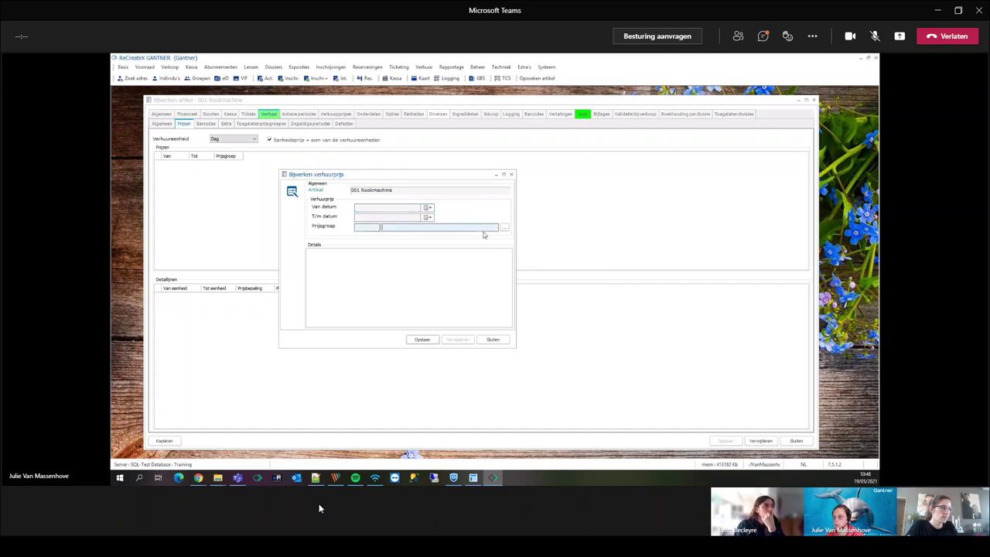
left_click(504, 228)
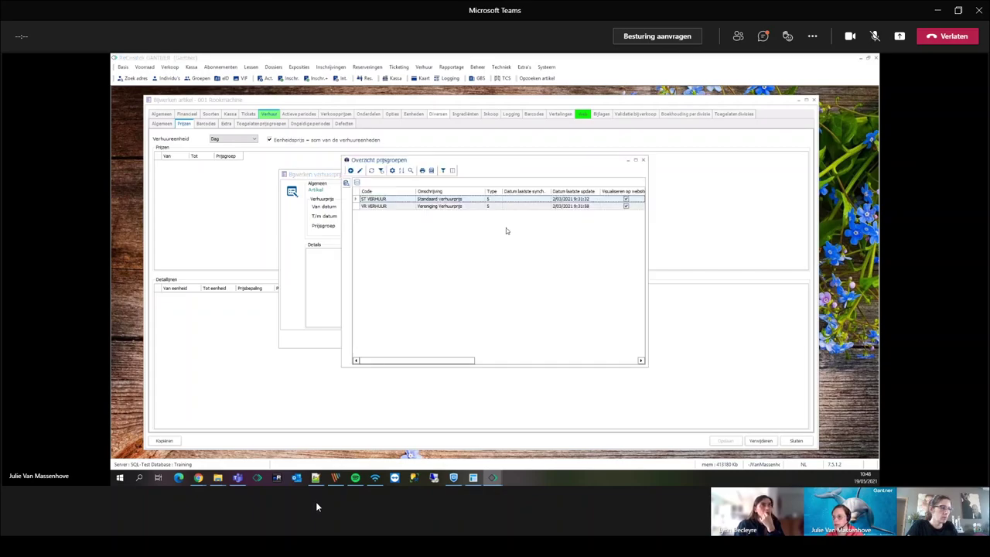
double_click(418, 208)
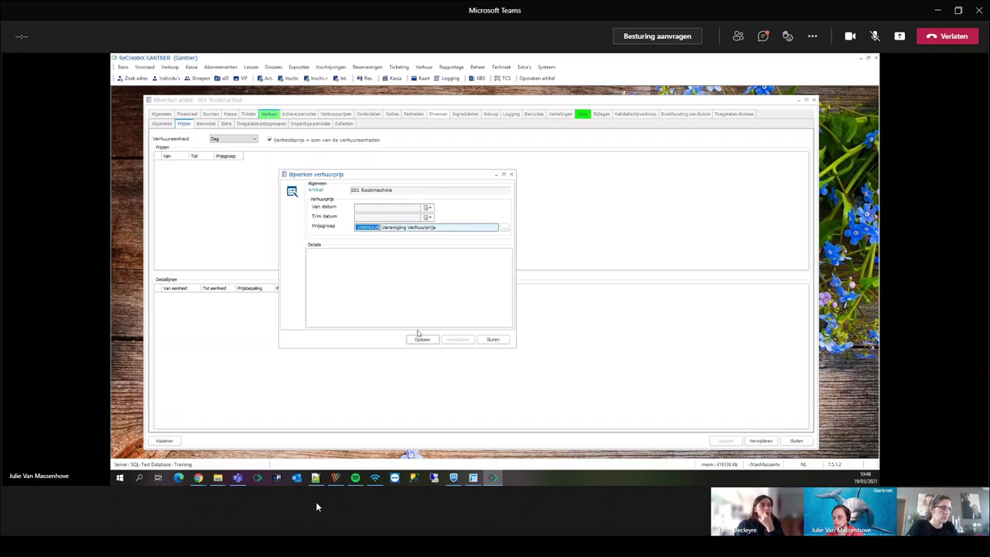
Set the rental price's validity from 1 January 2021 through 31 December 2021 and save it
left_click(376, 207)
left_click(377, 217)
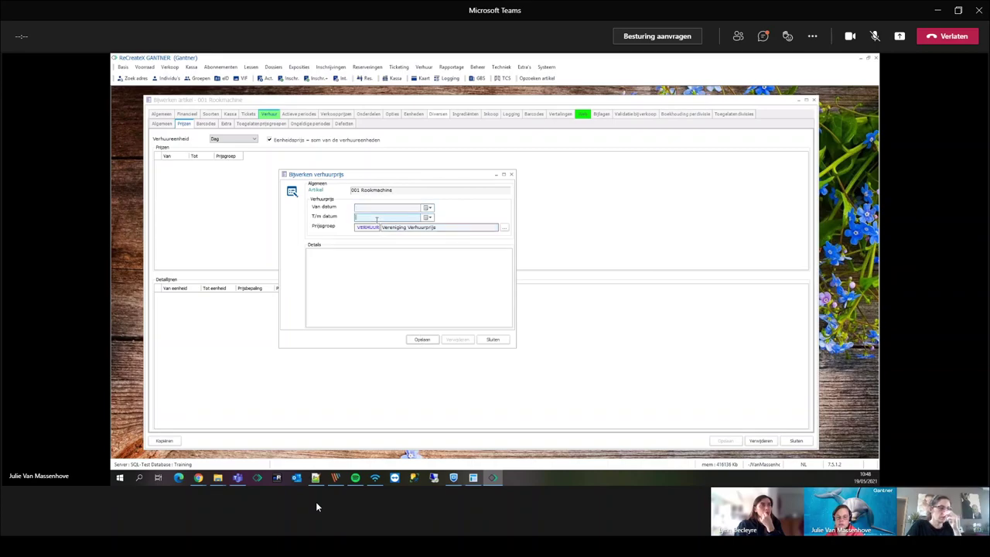
left_click(427, 207)
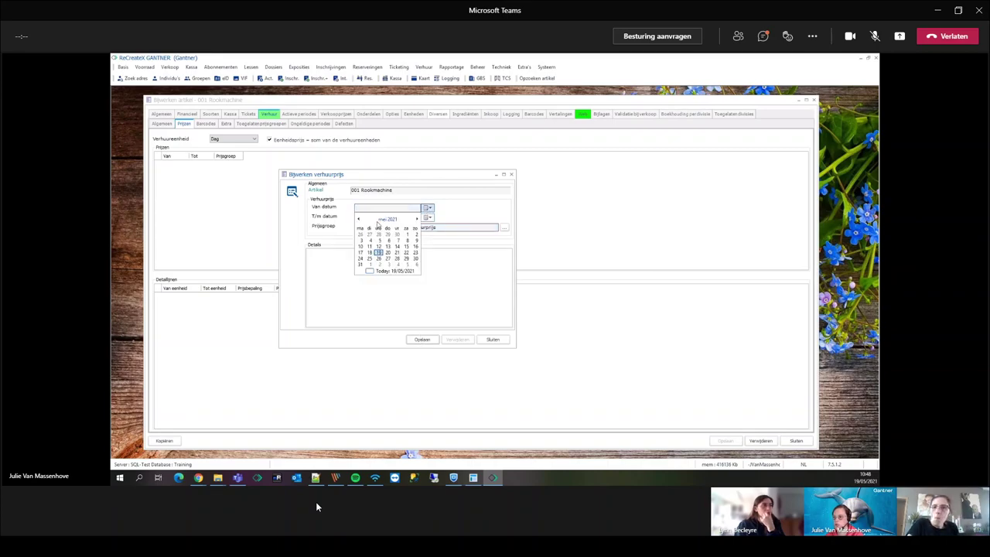
left_click(387, 219)
left_click(363, 232)
left_click(399, 234)
left_click(427, 217)
left_click(387, 219)
left_click(411, 269)
left_click(402, 269)
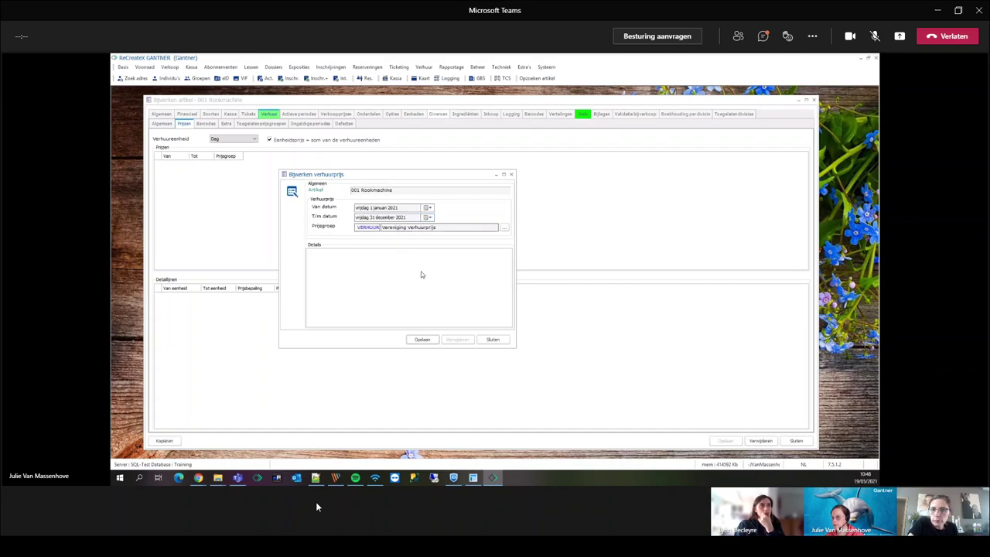
left_click(421, 340)
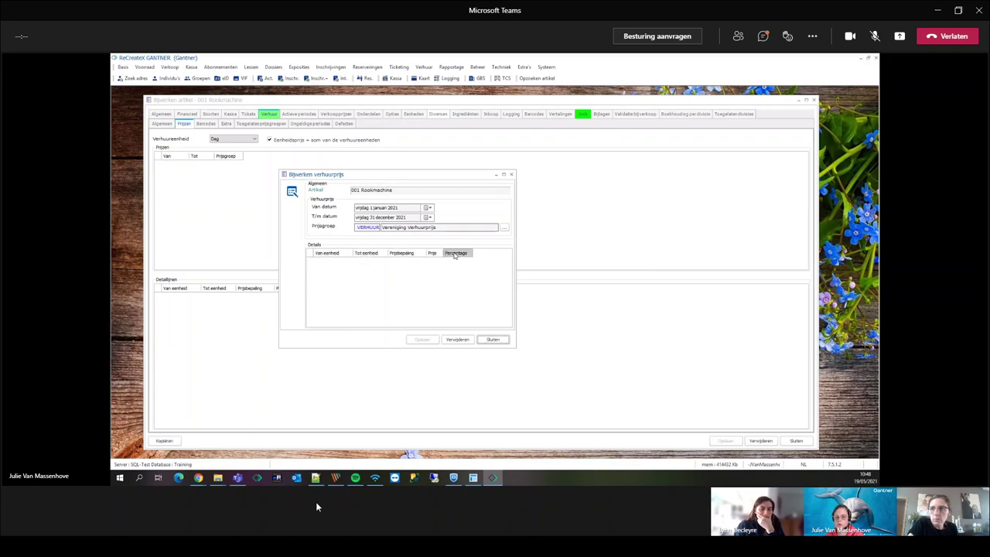
Add a base price (Basis prijs) detail line to the rental price for units 1 to 2, priced at 75,00
right_click(358, 272)
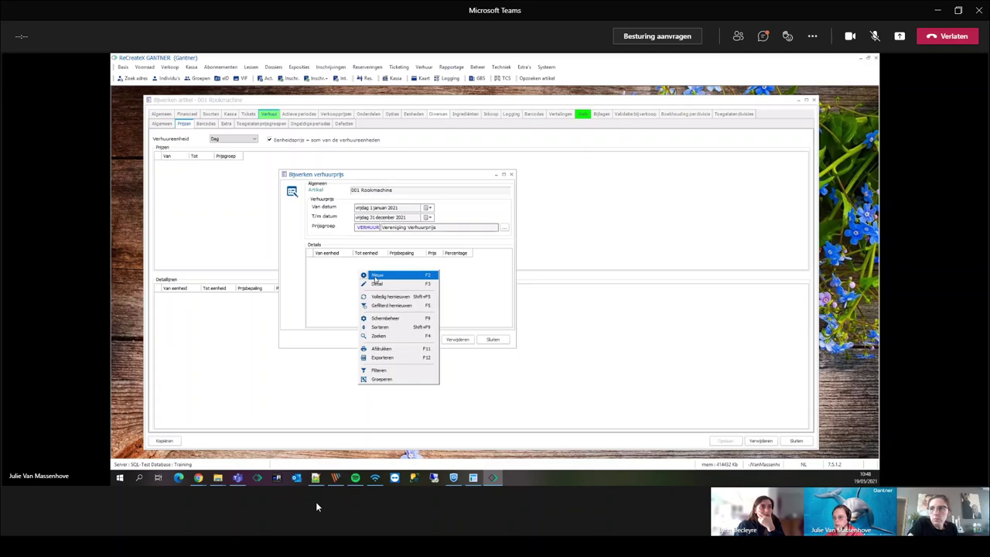
left_click(377, 276)
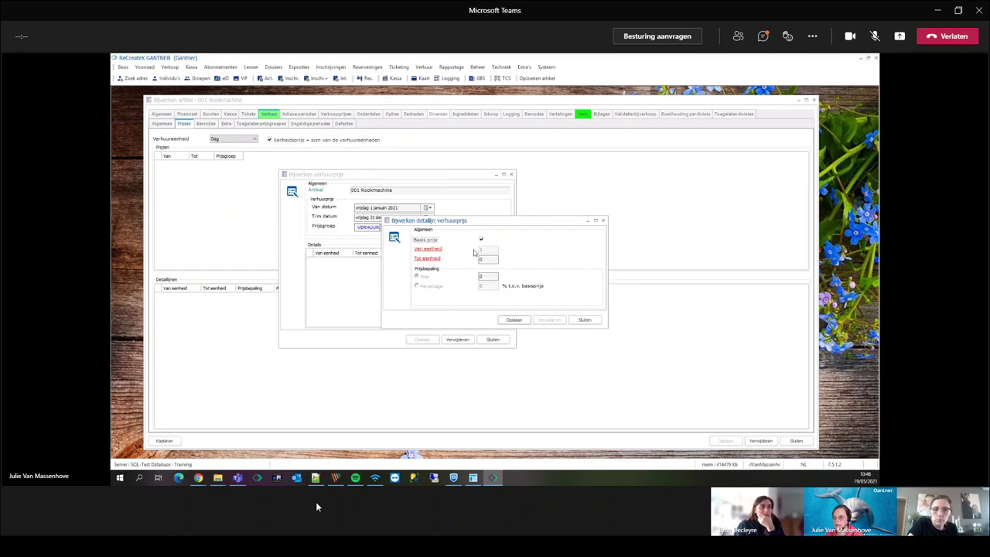
left_click_drag(483, 225, 427, 271)
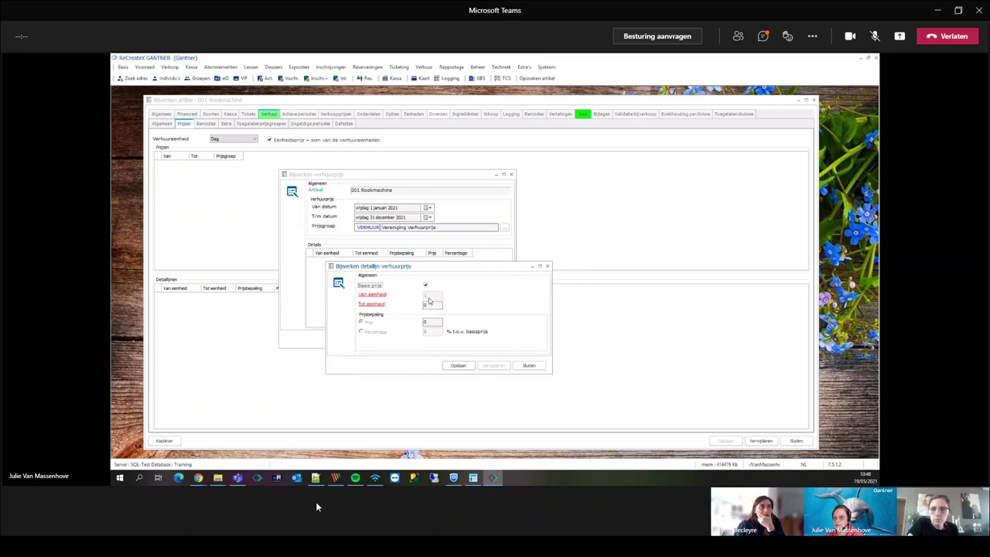
left_click(430, 303)
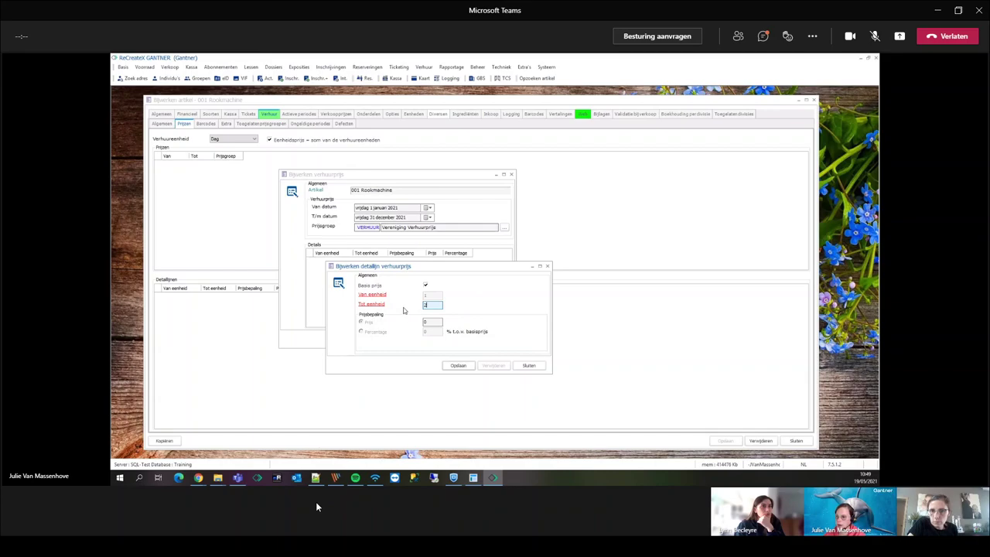
left_click(434, 322)
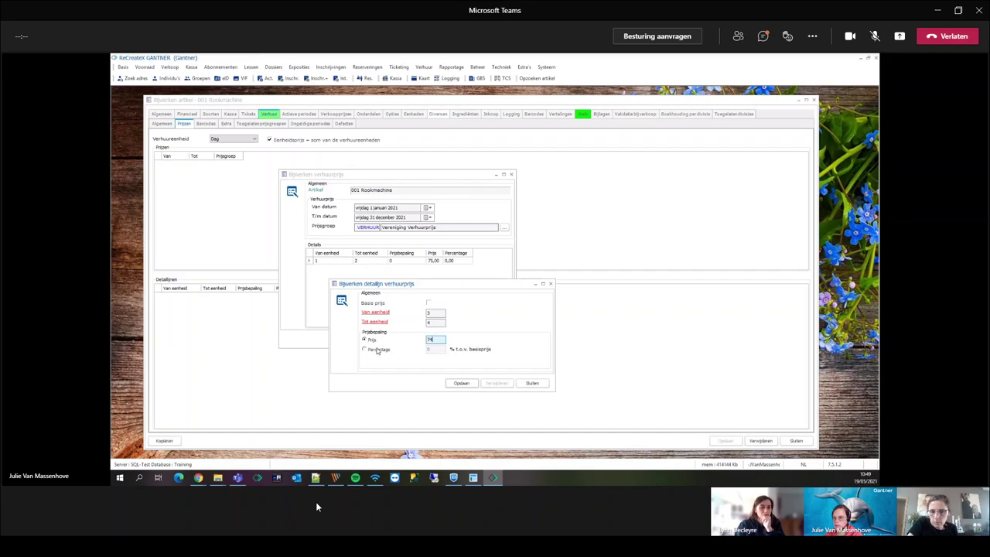
Set the detail line for units 3 to 4 to a percentage of 5 relative to the base price and save it
left_click(430, 350)
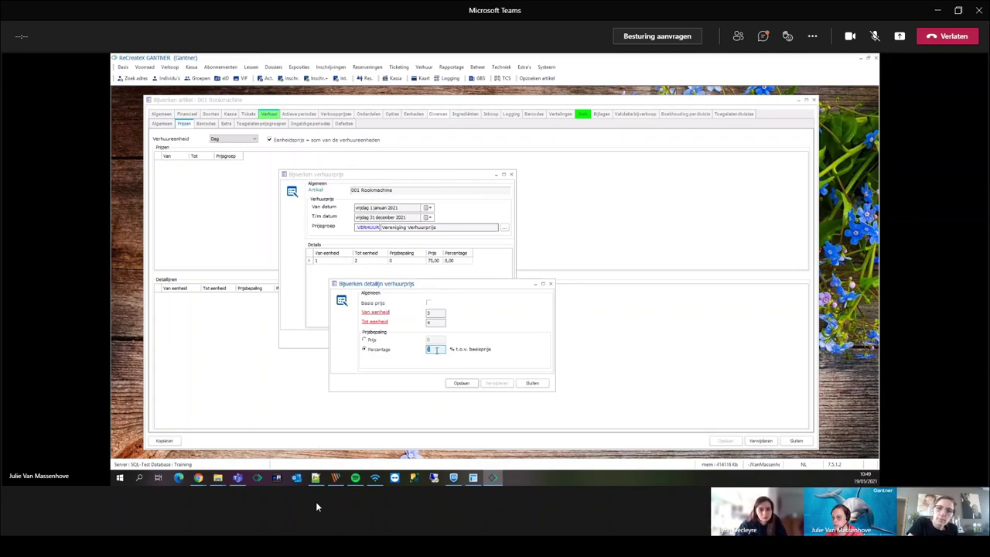
left_click(460, 384)
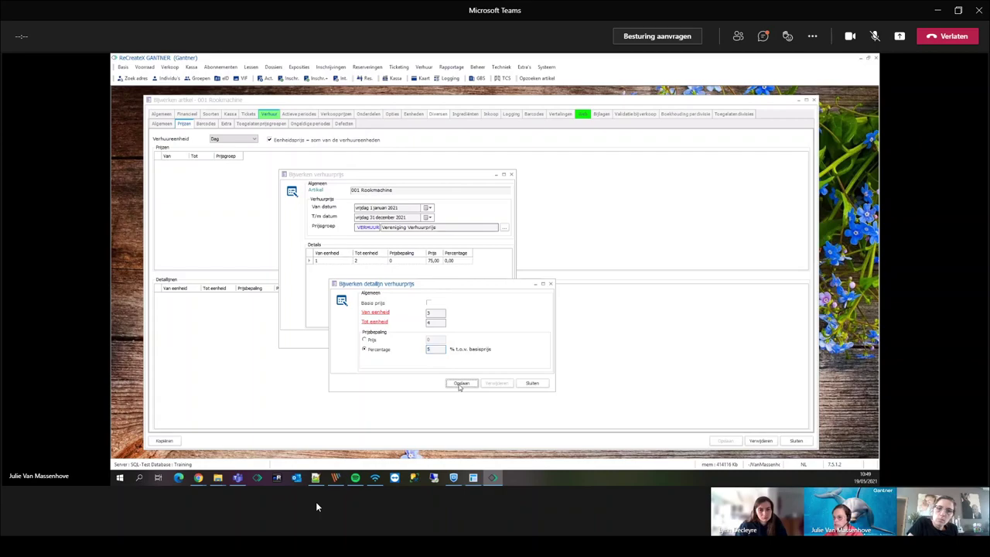
left_click(539, 385)
Add a detail line for units 5 to 10 at 10 percent relative to the base price and save it
right_click(383, 286)
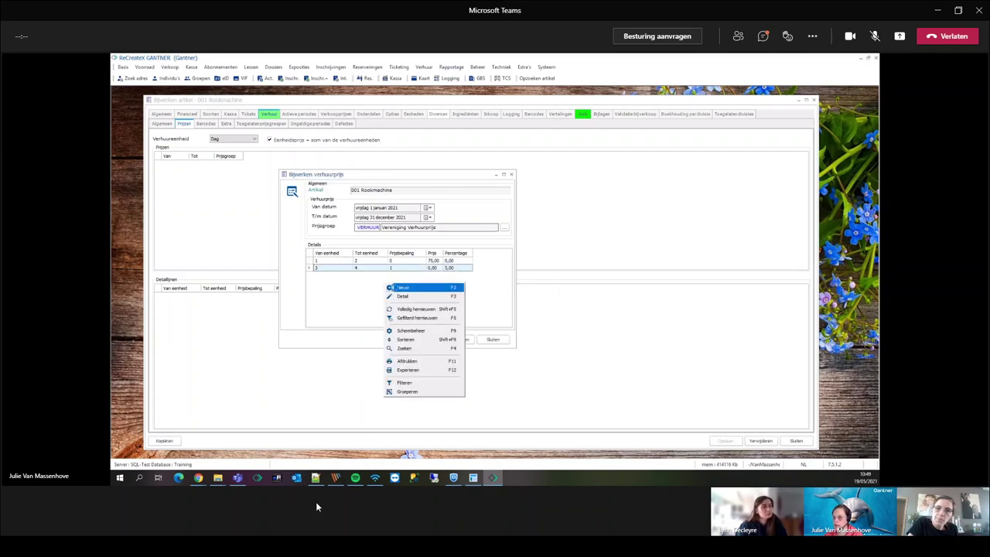
left_click(394, 290)
left_click(425, 323)
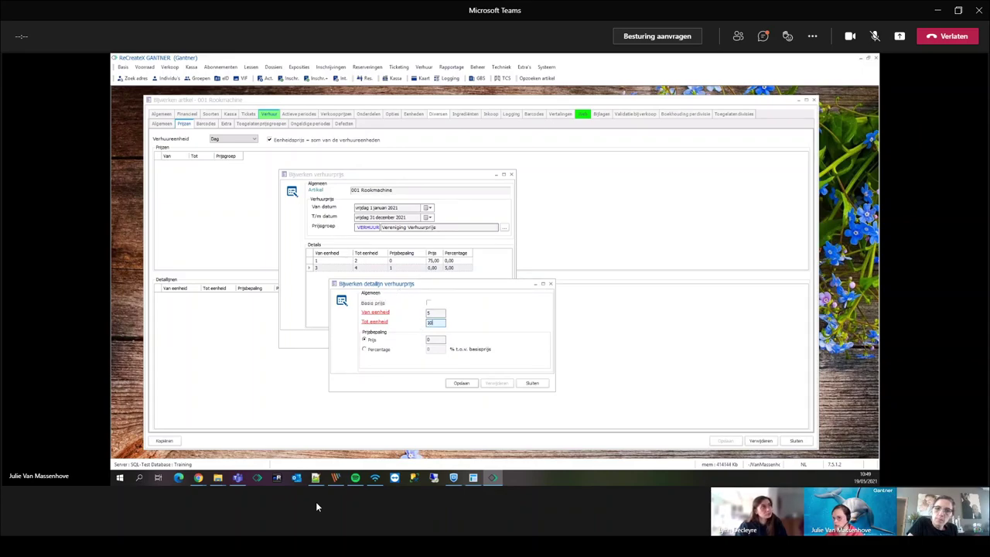
left_click(364, 350)
left_click(428, 349)
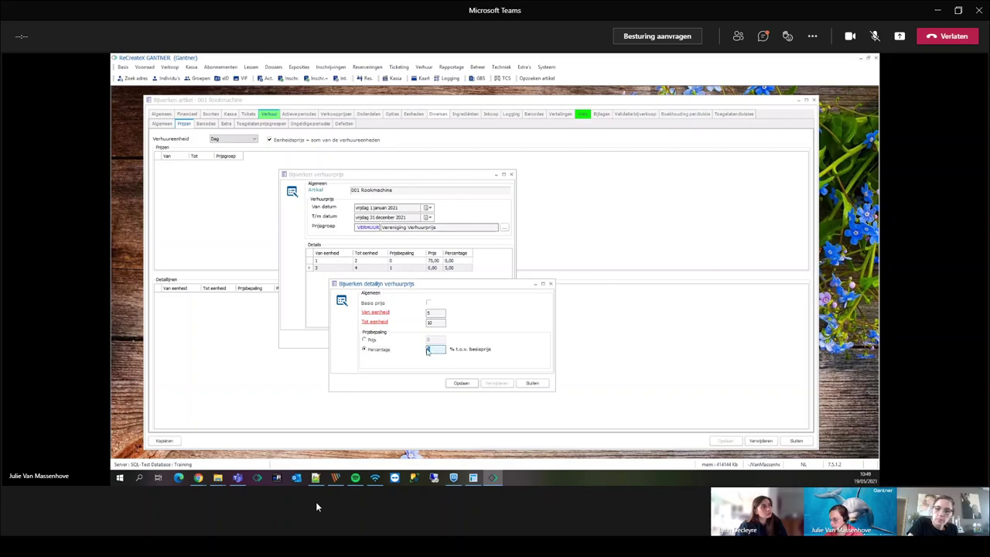
left_click(458, 383)
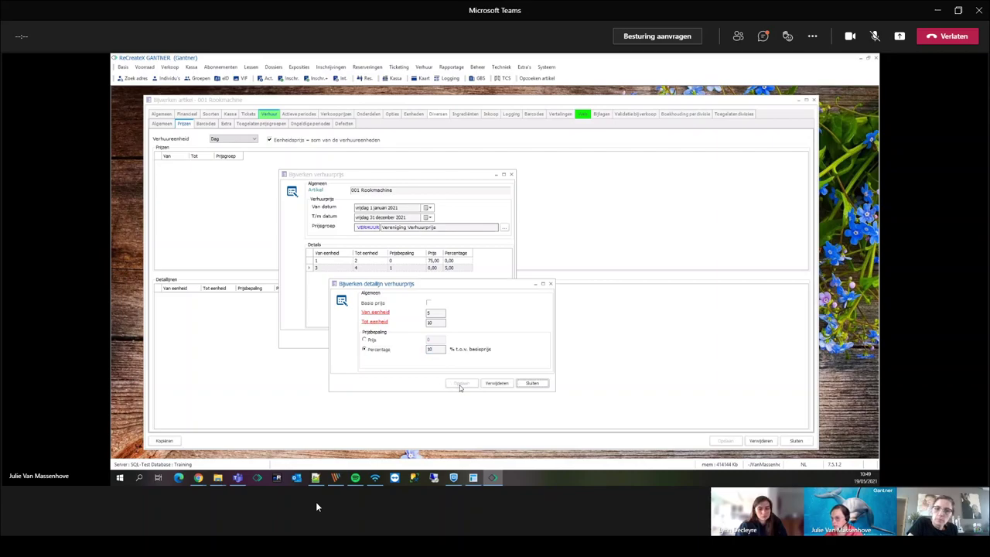
left_click(532, 382)
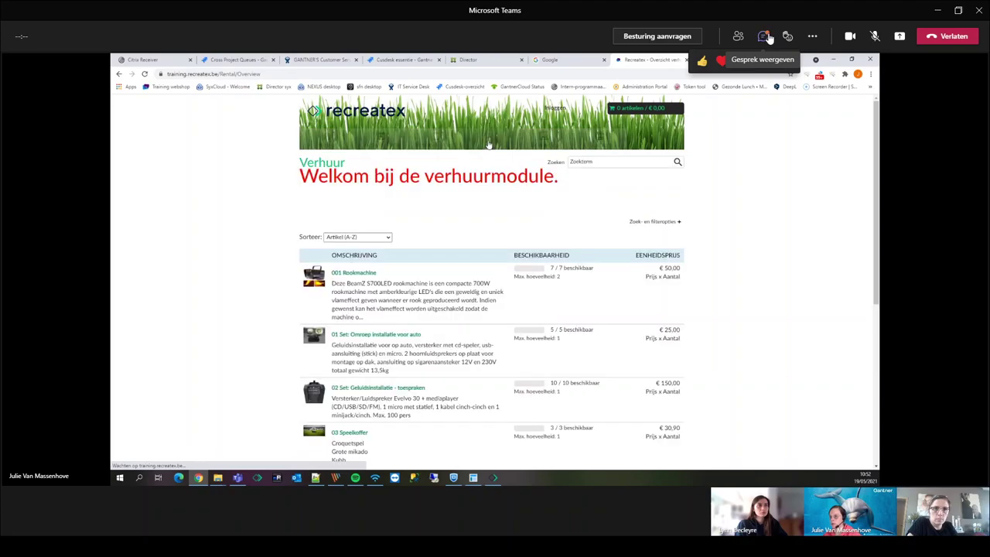
left_click(764, 37)
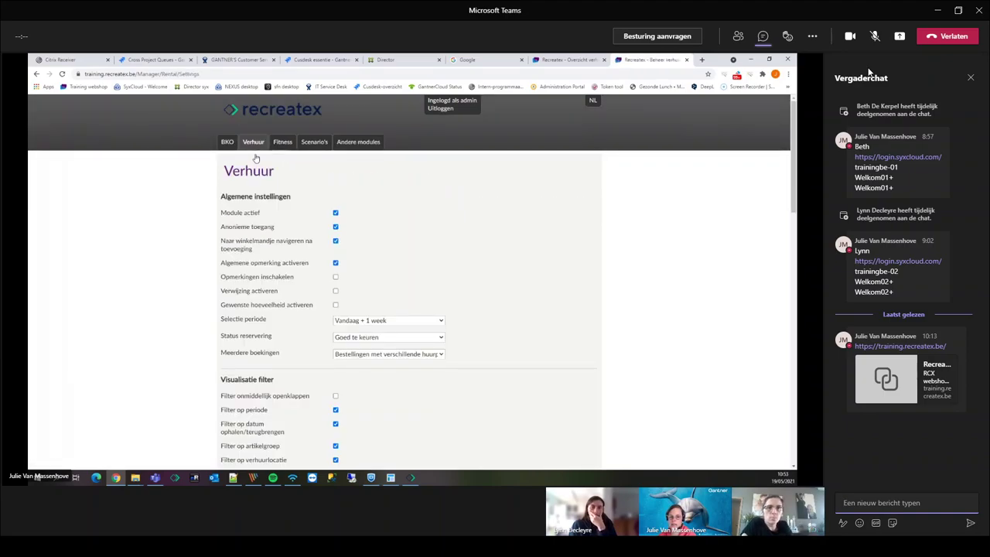
left_click(763, 36)
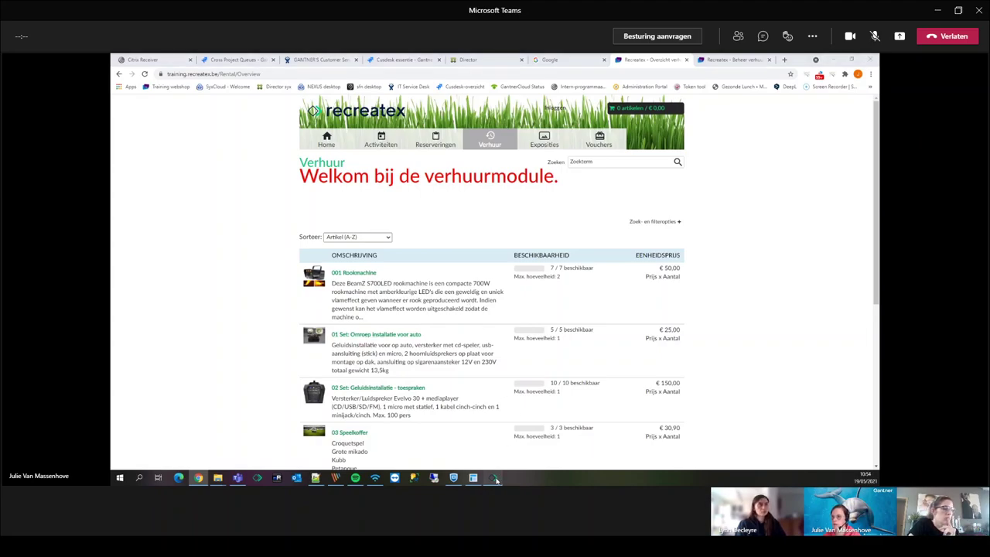
Switch to ReCreateX and open the allowed rental price groups (Toegelaten prijsgroepen) of the article 001 Rookmachine
left_click(496, 480)
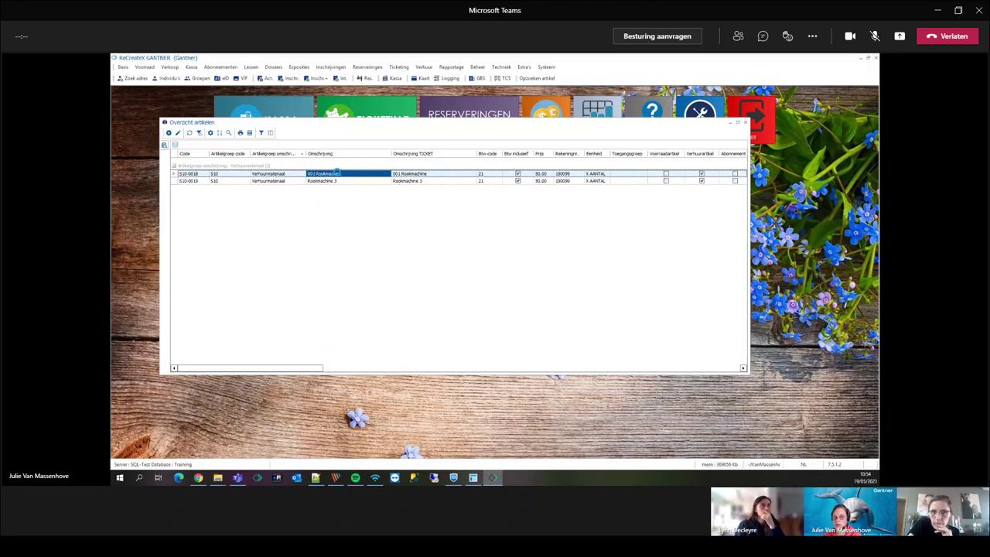
double_click(337, 173)
left_click(268, 114)
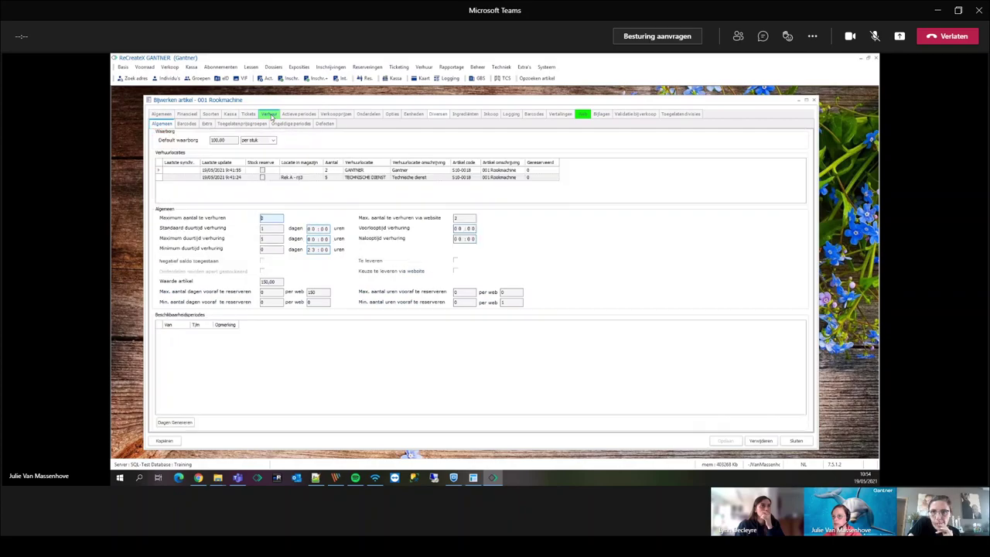
left_click(246, 124)
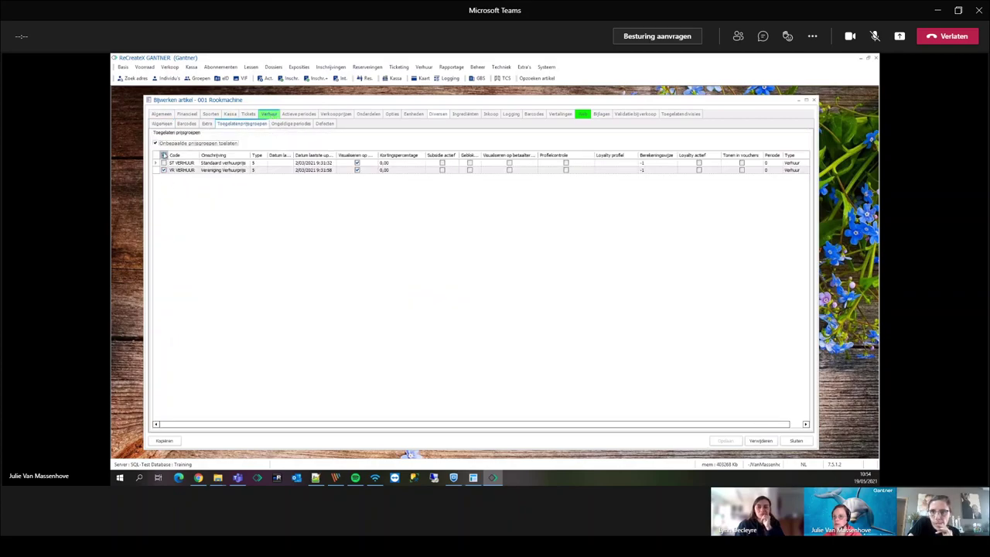